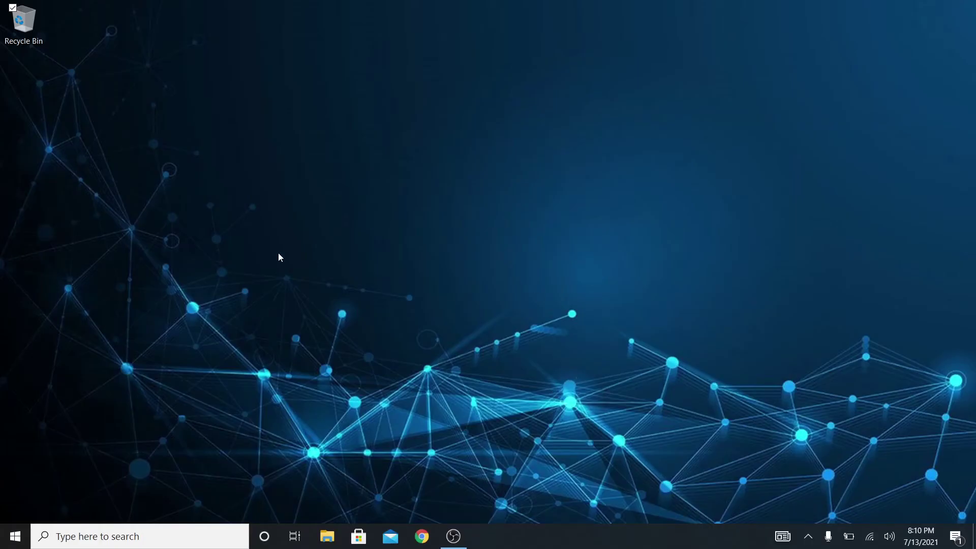
Search the Start menu for 'bitlo' and open the Manage BitLocker Control Panel page
{"action": "left_click", "coordinate": [13, 535]}
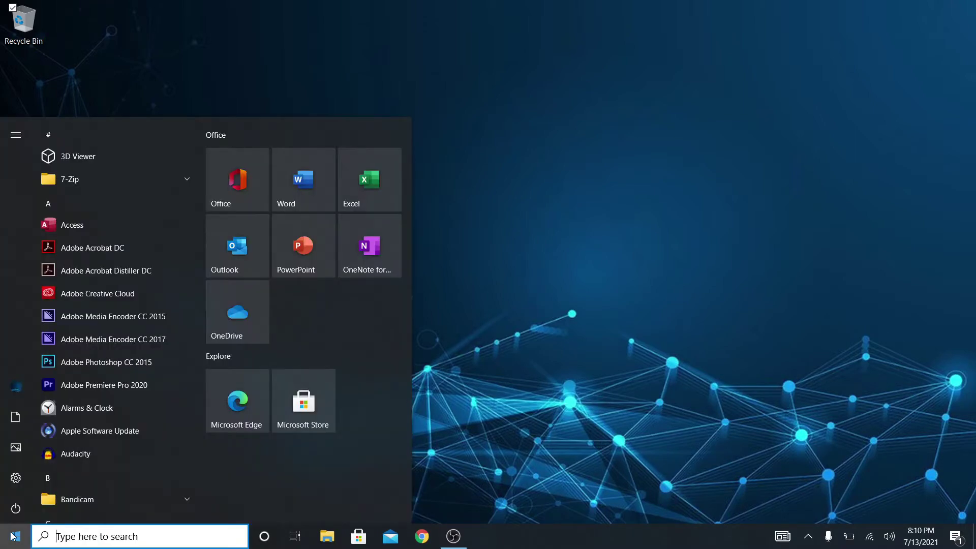
{"action": "type", "text": "bitlo"}
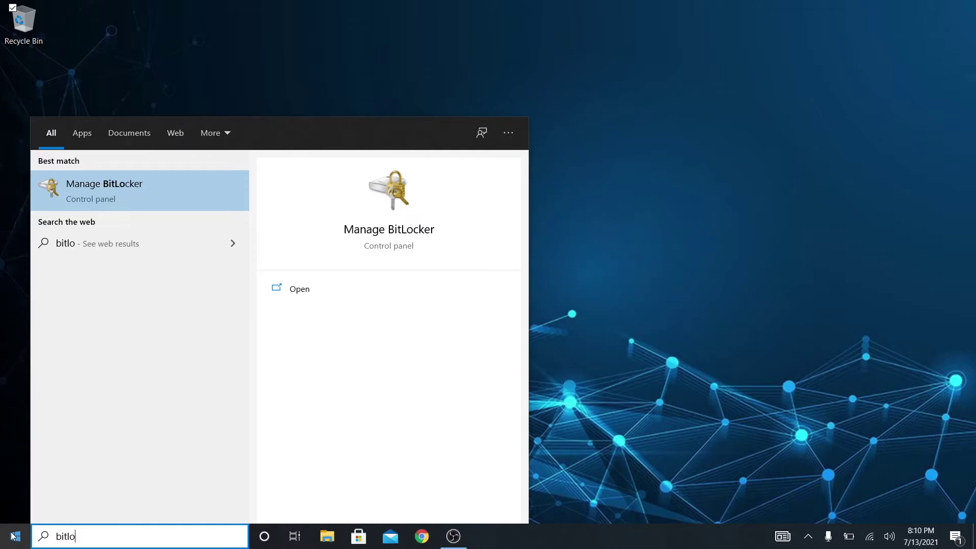
{"action": "key", "text": "Return"}
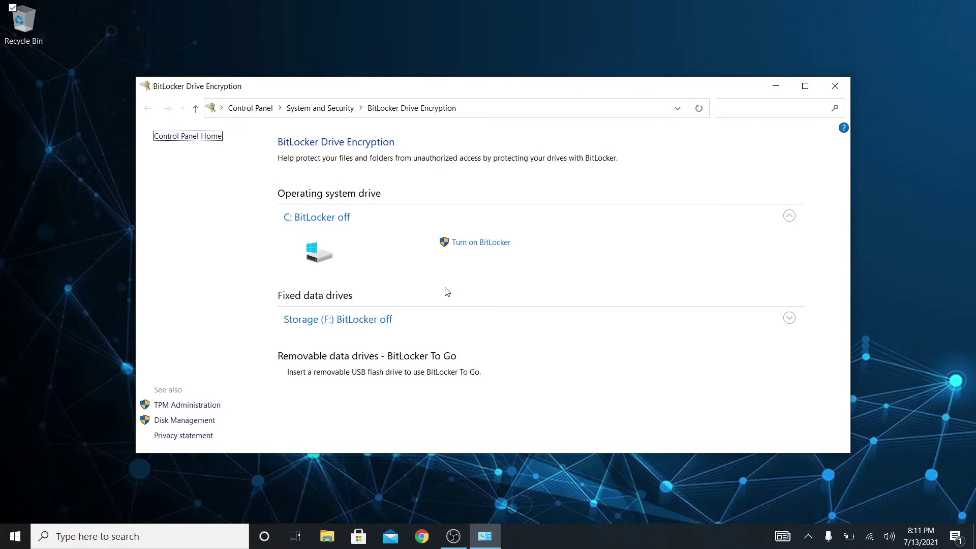
{"action": "left_click", "coordinate": [479, 248]}
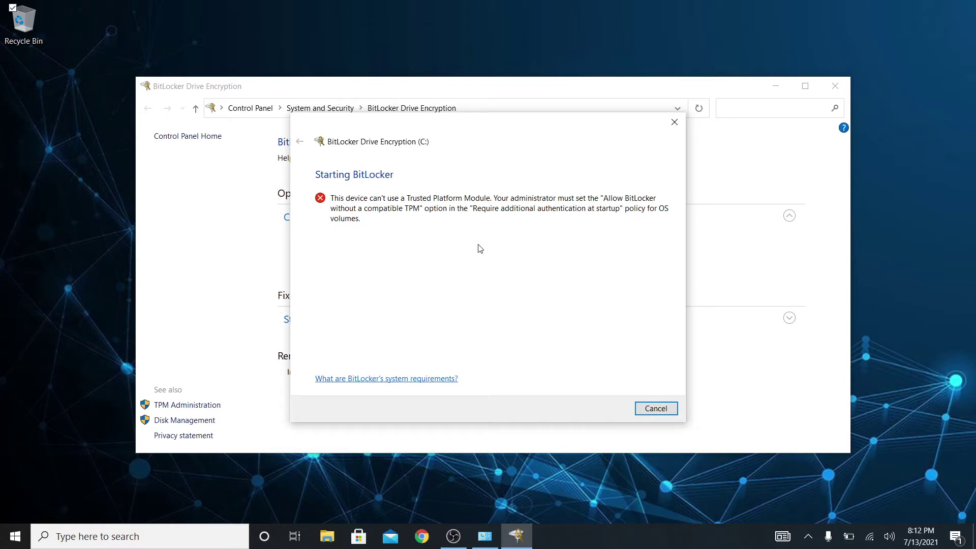
{"action": "left_click", "coordinate": [656, 409]}
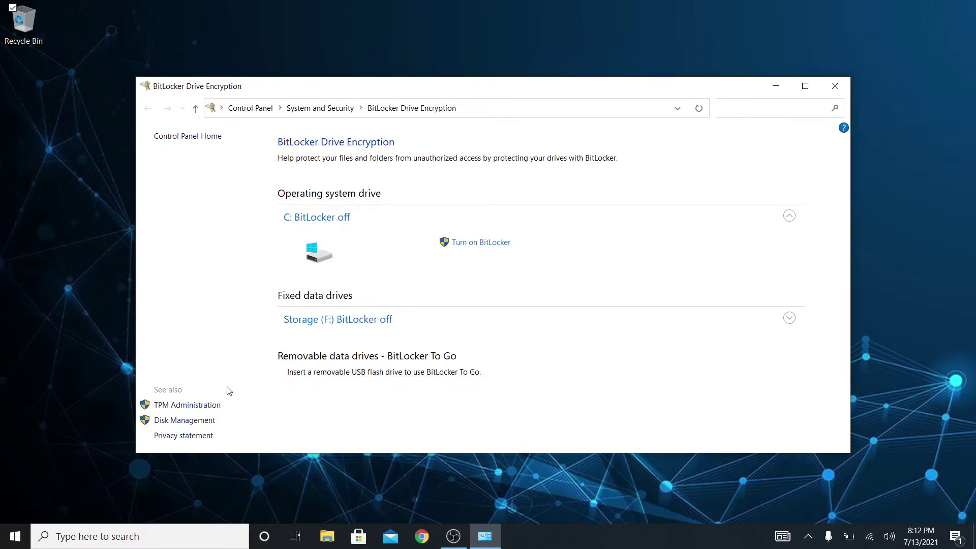
Check TPM Administration, which finds no compatible TPM, then search Start for 'powersh'
{"action": "left_click", "coordinate": [182, 406]}
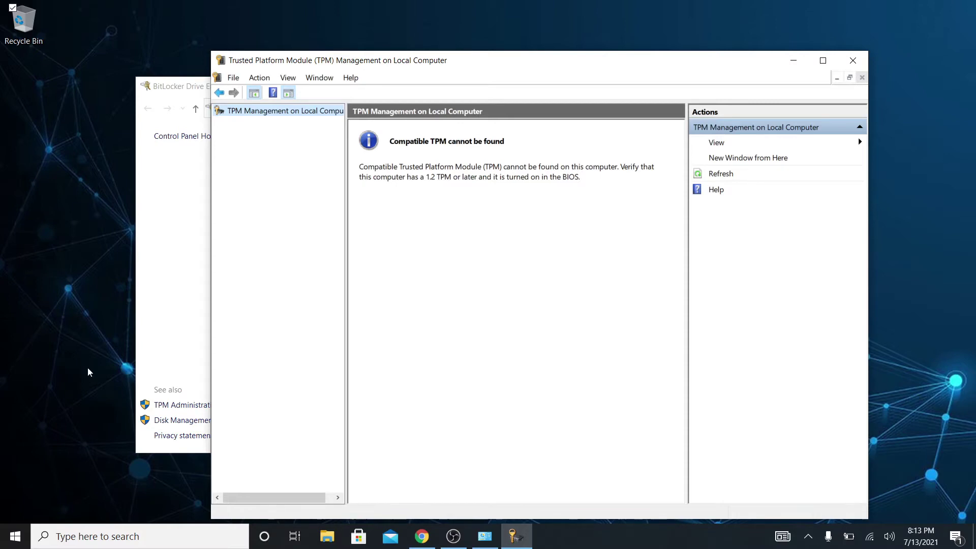
{"action": "left_click", "coordinate": [15, 534]}
{"action": "type", "text": "powersh"}
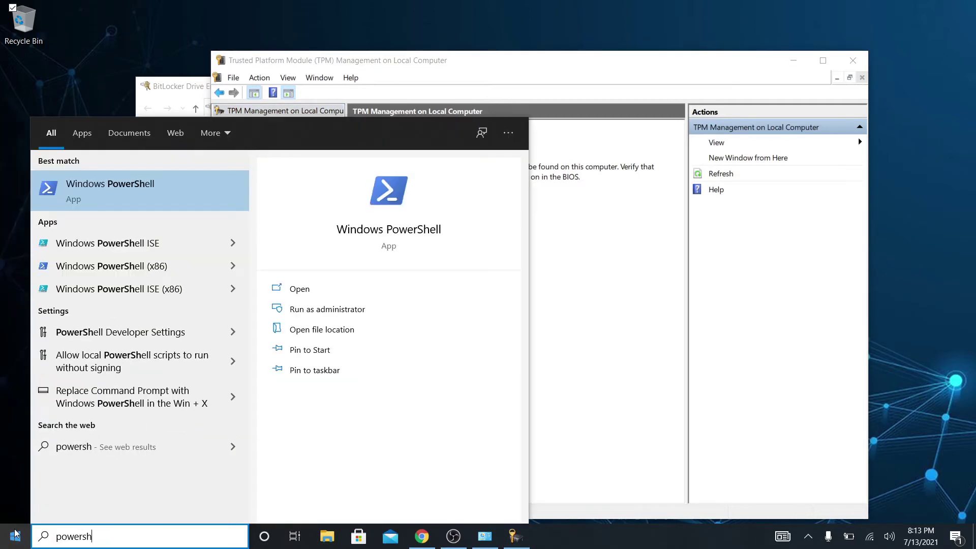
Run get-tpm in an administrator PowerShell, showing TpmPresent and TpmReady False
{"action": "left_click", "coordinate": [309, 309]}
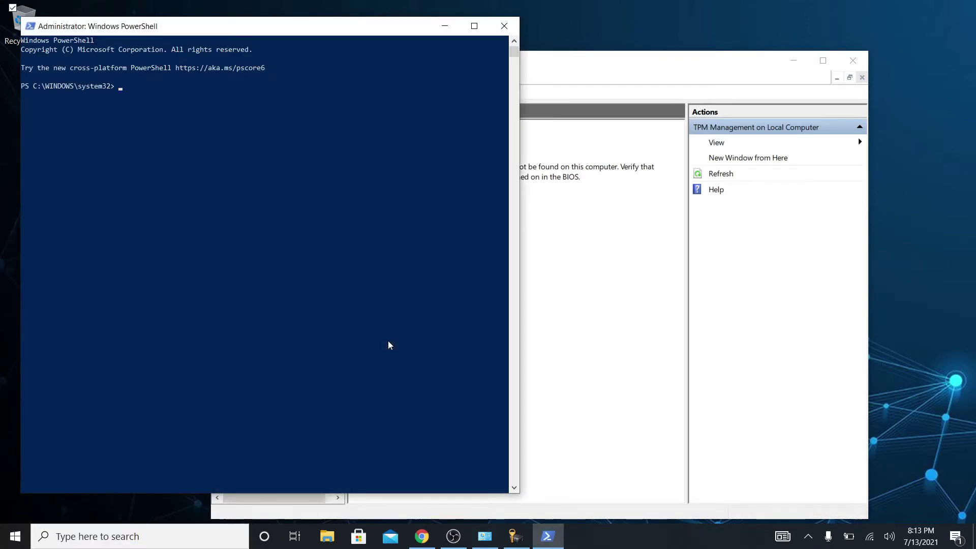
{"action": "type", "text": "get-tpm"}
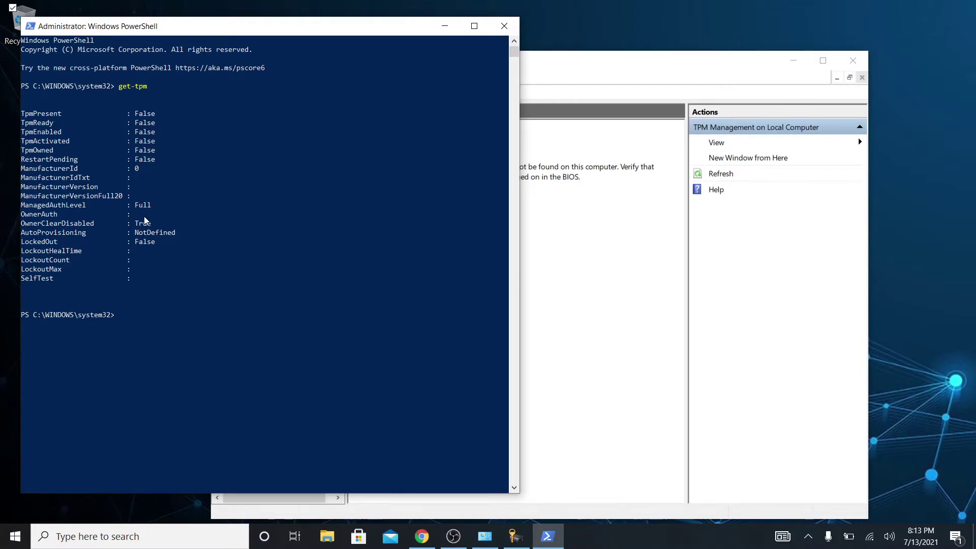
Close the PowerShell window to return to the BitLocker drive page
{"action": "left_click", "coordinate": [504, 32]}
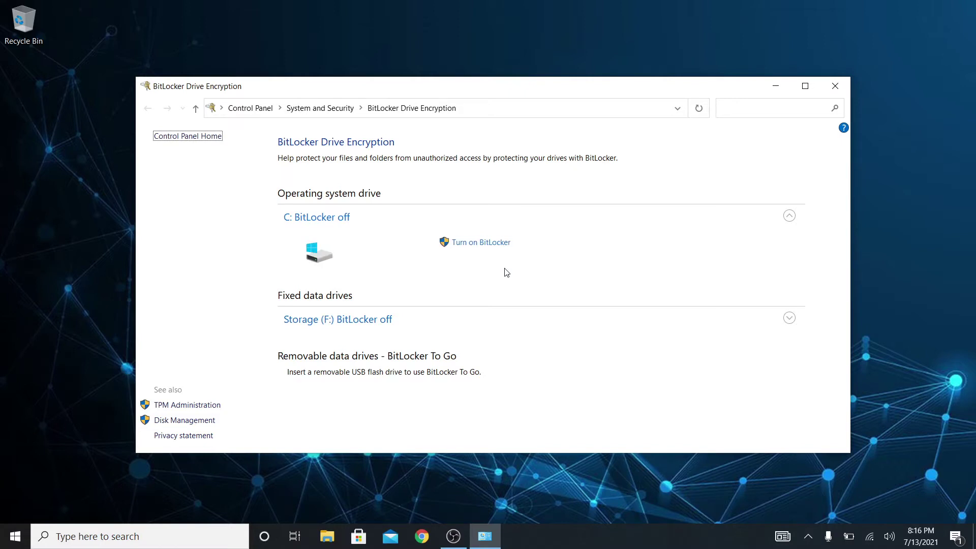
{"action": "key", "text": "super"}
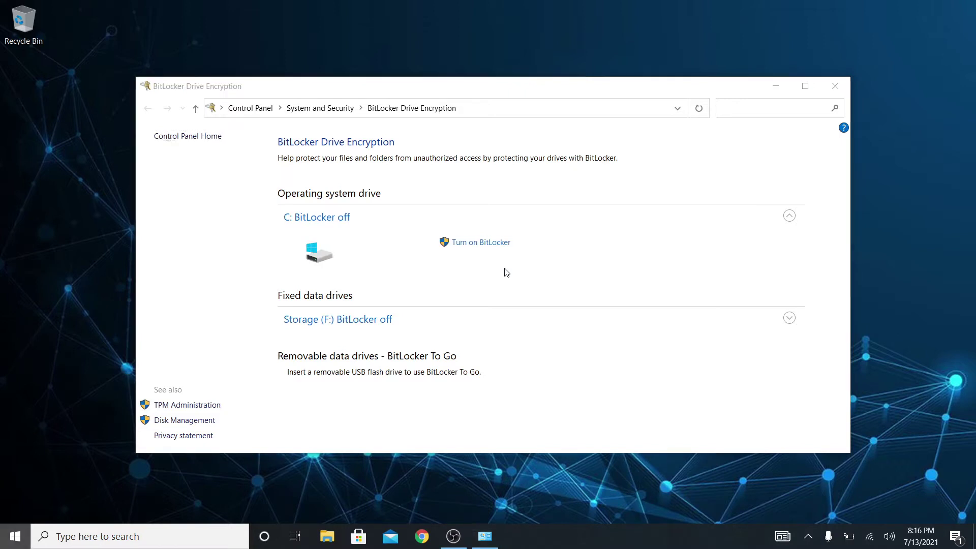
{"action": "type", "text": "powersh"}
{"action": "key", "text": "Return"}
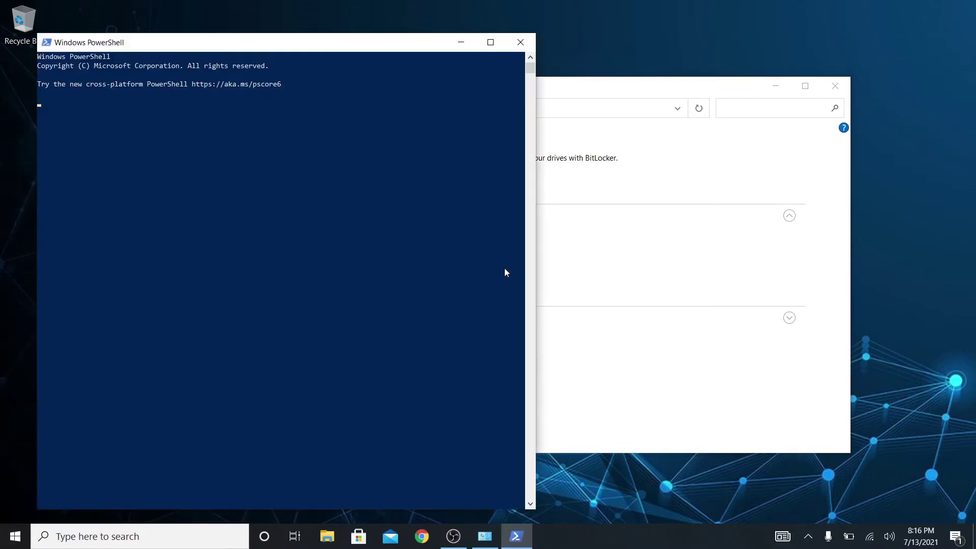
{"action": "type", "text": "get-tpm"}
{"action": "key", "text": "Return"}
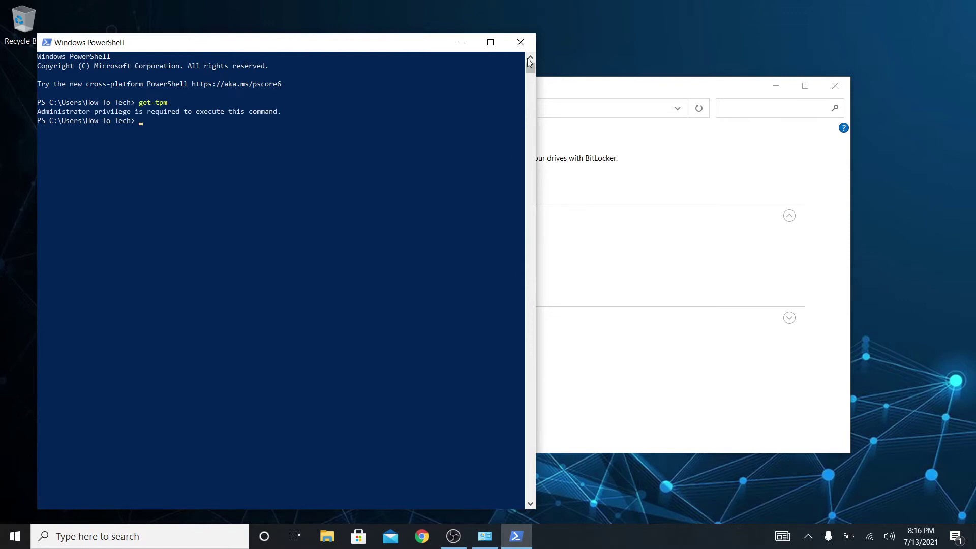
{"action": "left_click", "coordinate": [519, 41]}
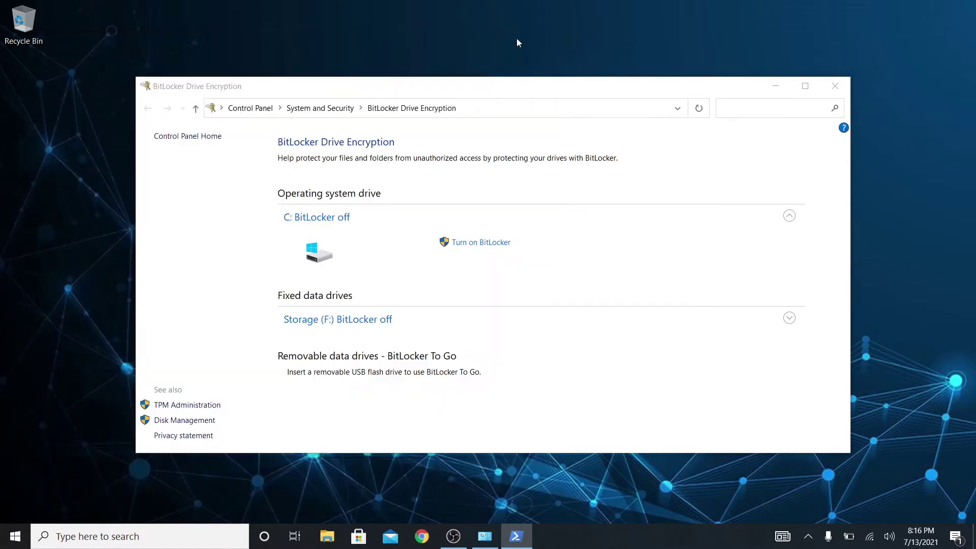
Run get-tpm in a new administrator PowerShell, confirming TpmPresent, TpmReady and TpmOwned are True
{"action": "left_click", "coordinate": [11, 540]}
{"action": "type", "text": "power"}
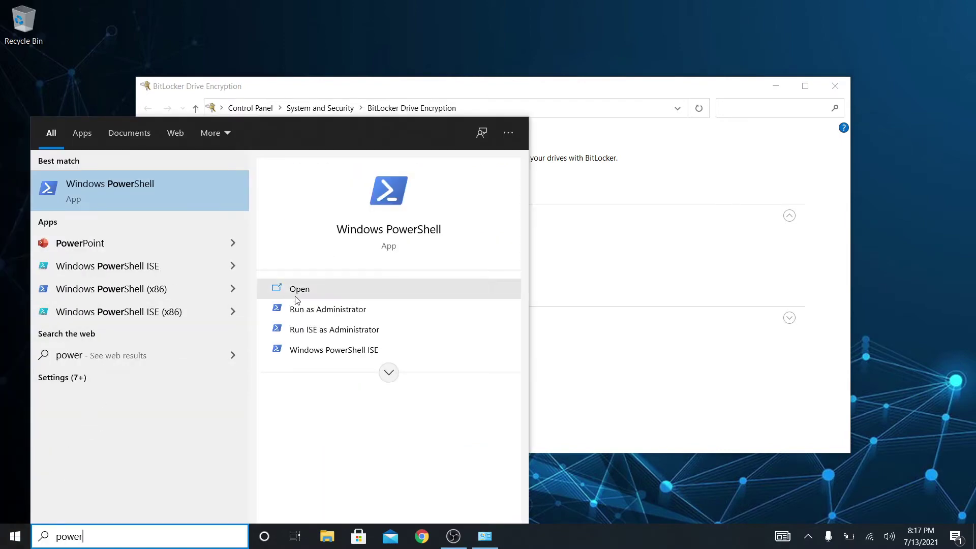
{"action": "left_click", "coordinate": [297, 313]}
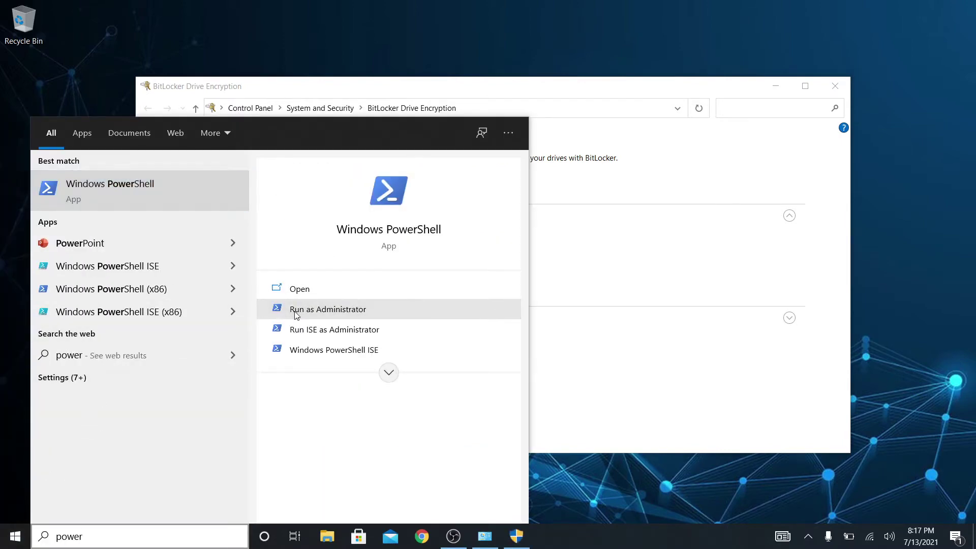
{"action": "left_click", "coordinate": [516, 536]}
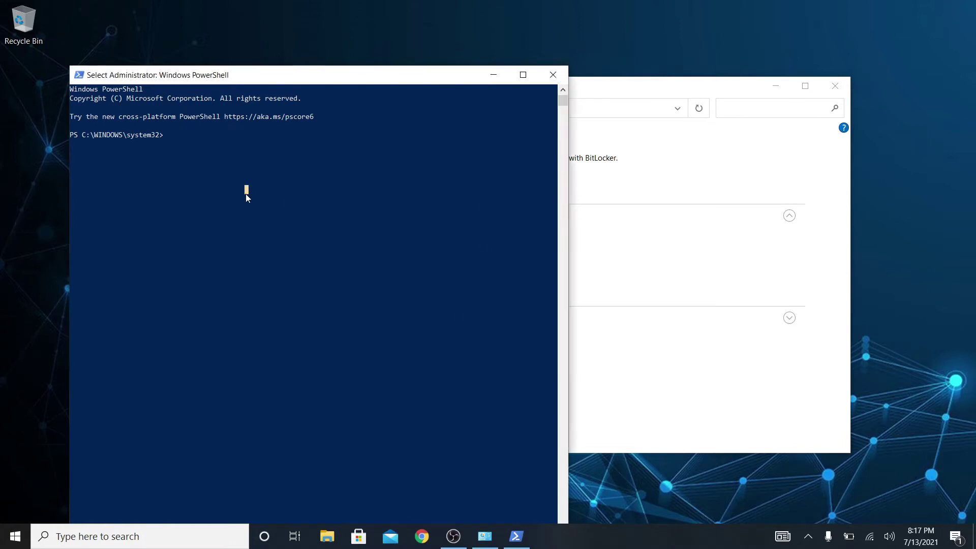
{"action": "left_click", "coordinate": [247, 198]}
{"action": "type", "text": "get"}
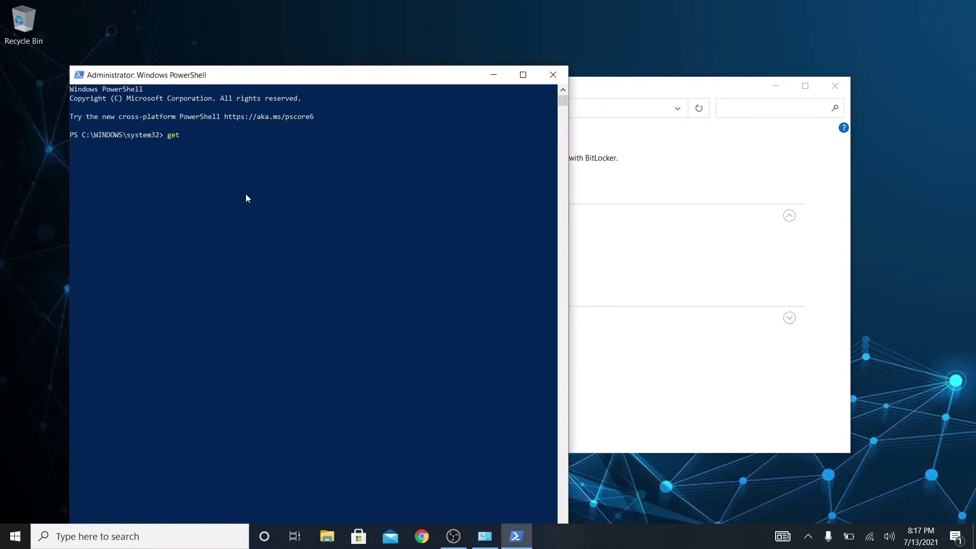
{"action": "type", "text": "-tpm"}
{"action": "key", "text": "Return"}
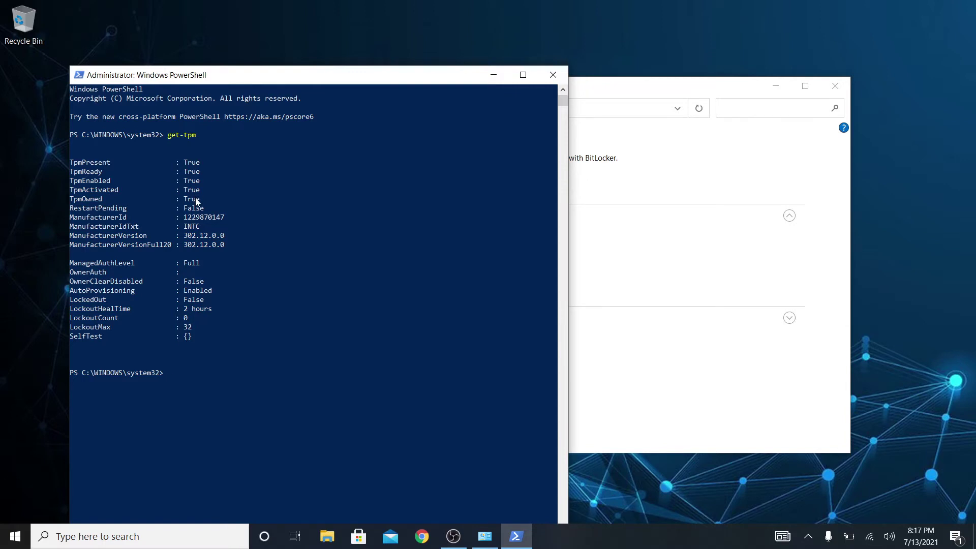
Close PowerShell and reopen TPM Administration, which now reports the TPM ready for use
{"action": "left_click", "coordinate": [553, 74]}
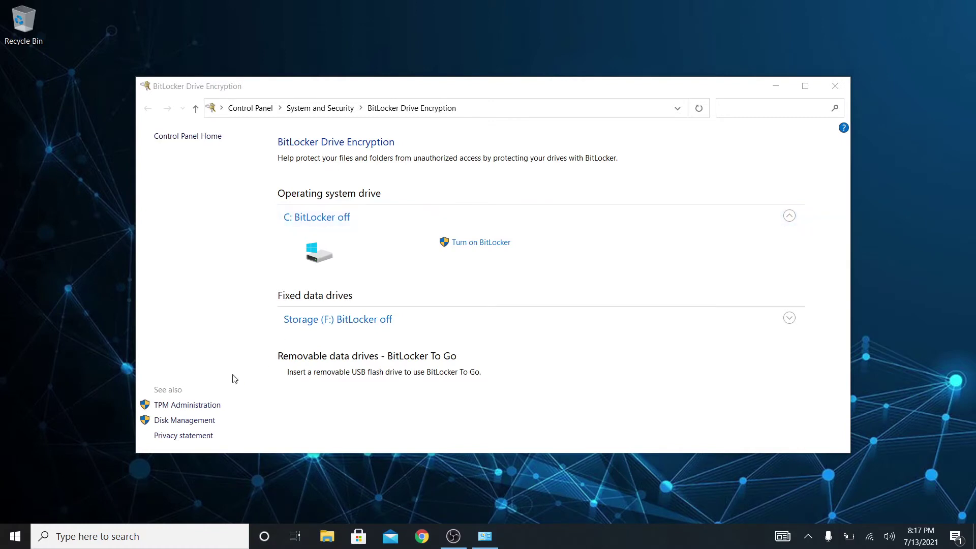
{"action": "left_click", "coordinate": [179, 412]}
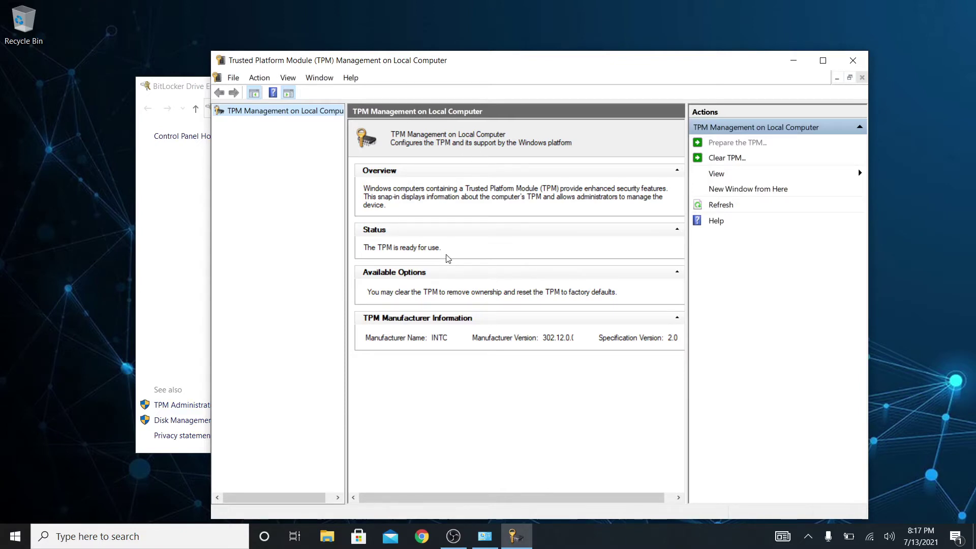
Close the TPM console and start Turn on BitLocker for drive C:
{"action": "left_click", "coordinate": [855, 62]}
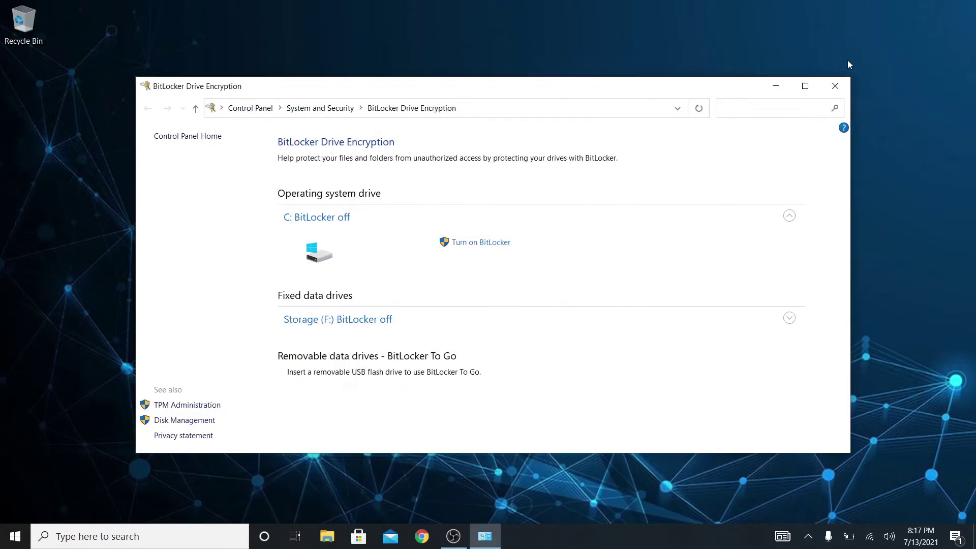
{"action": "left_click", "coordinate": [467, 247]}
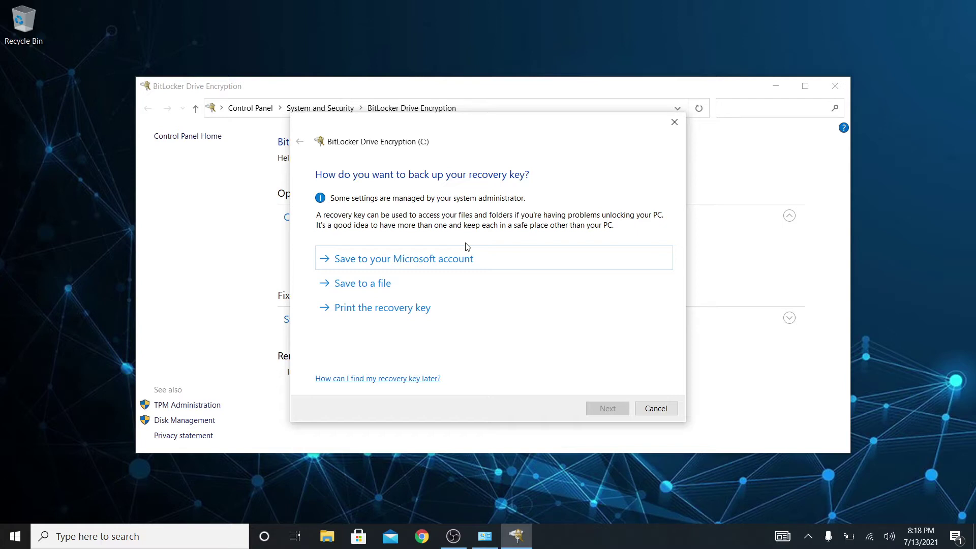
Choose to save the recovery key to a file; Downloads is rejected as an encrypted location
{"action": "left_click", "coordinate": [363, 288]}
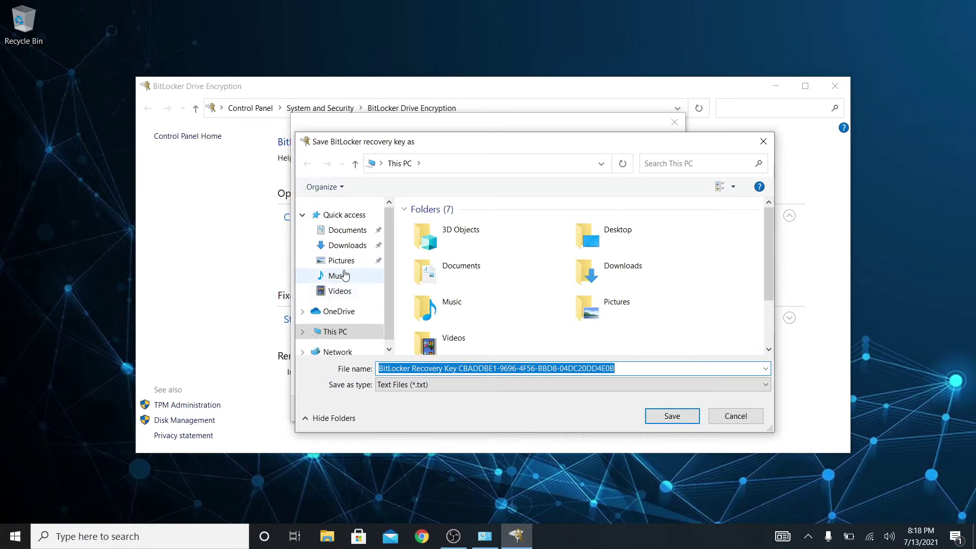
{"action": "left_click", "coordinate": [344, 246]}
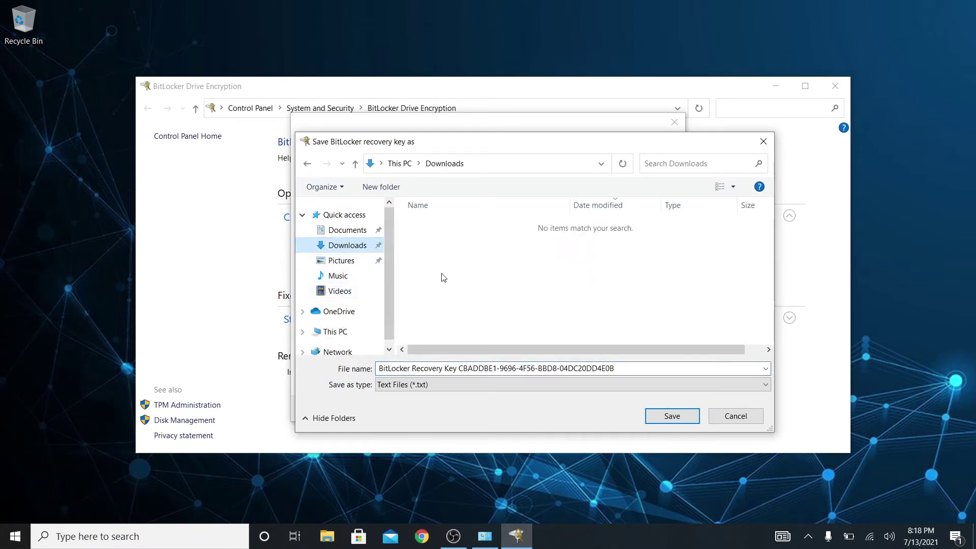
{"action": "left_click", "coordinate": [659, 418]}
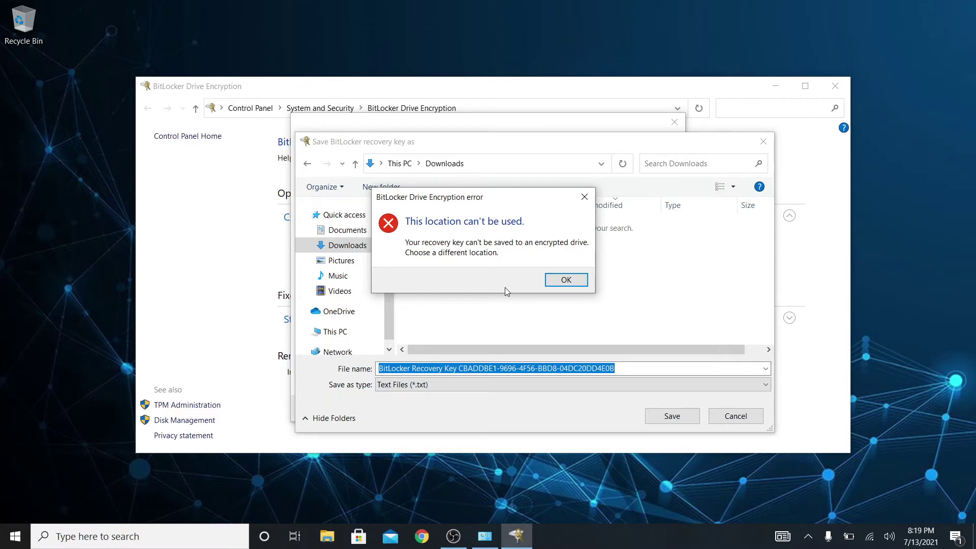
{"action": "left_click", "coordinate": [566, 280]}
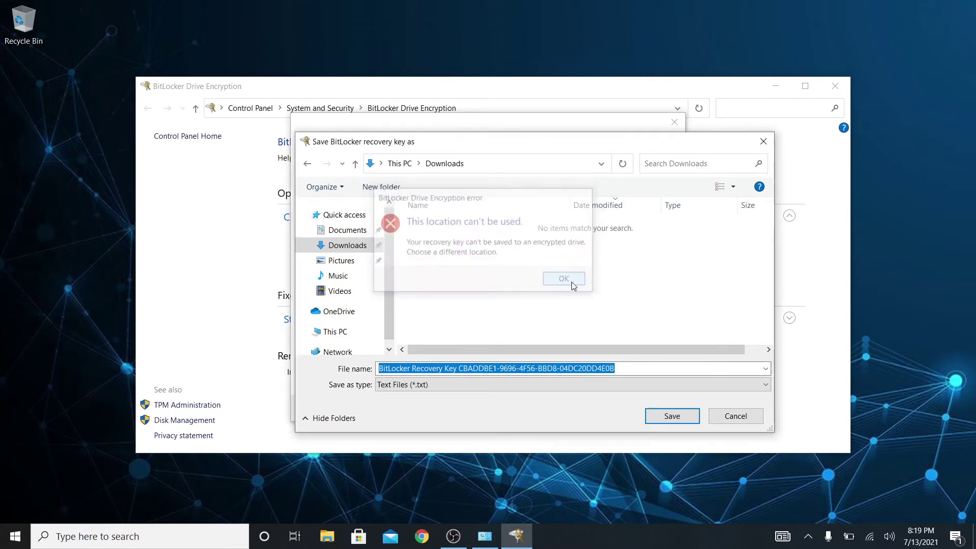
Create a Bitlocker folder on Storage (F:) and save the recovery key text file there
{"action": "left_click", "coordinate": [345, 339]}
{"action": "scroll", "coordinate": [459, 300], "scroll_direction": "down", "scroll_amount": 2}
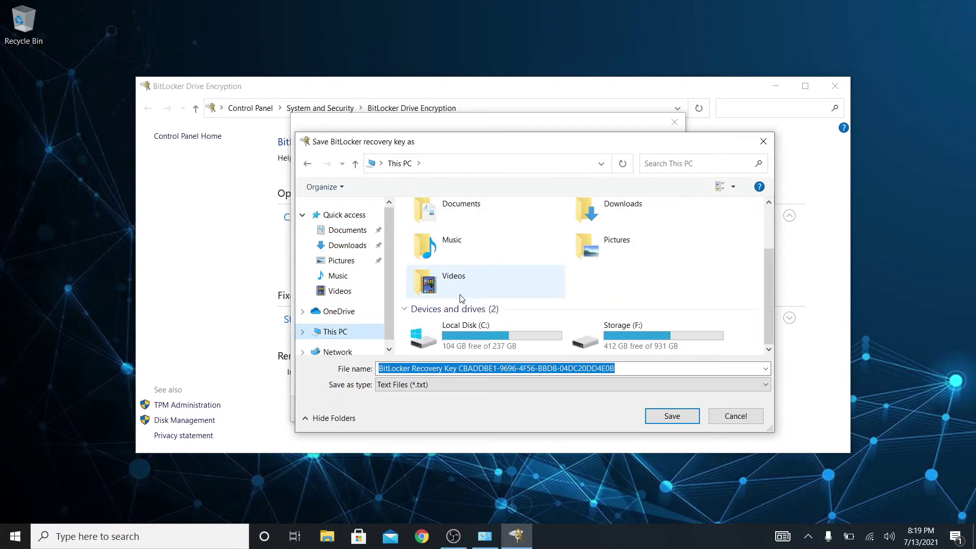
{"action": "double_click", "coordinate": [610, 333]}
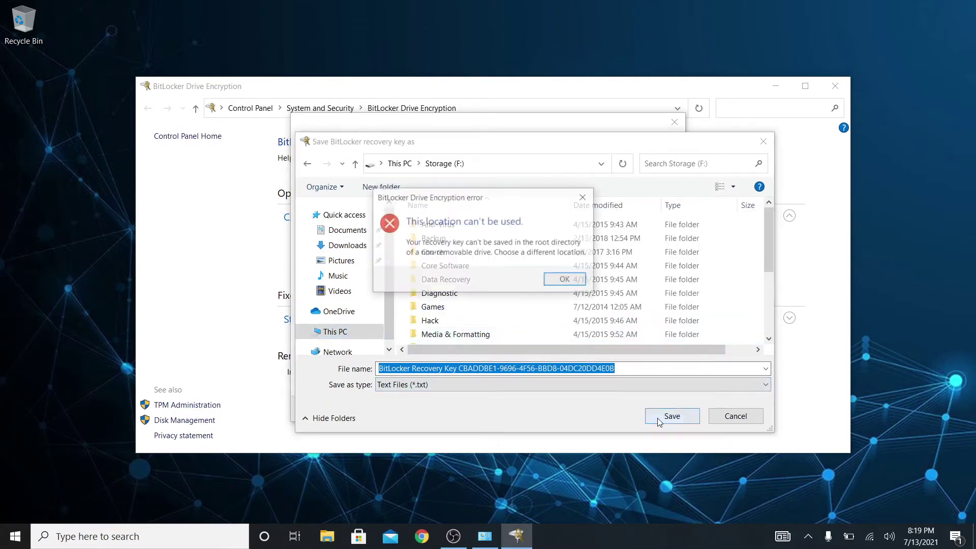
{"action": "left_click", "coordinate": [566, 280]}
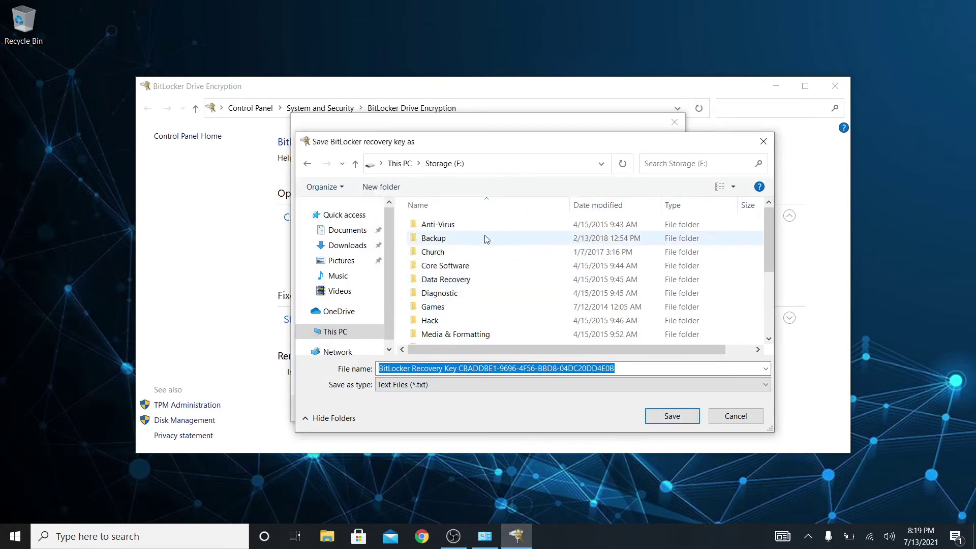
{"action": "right_click", "coordinate": [402, 242]}
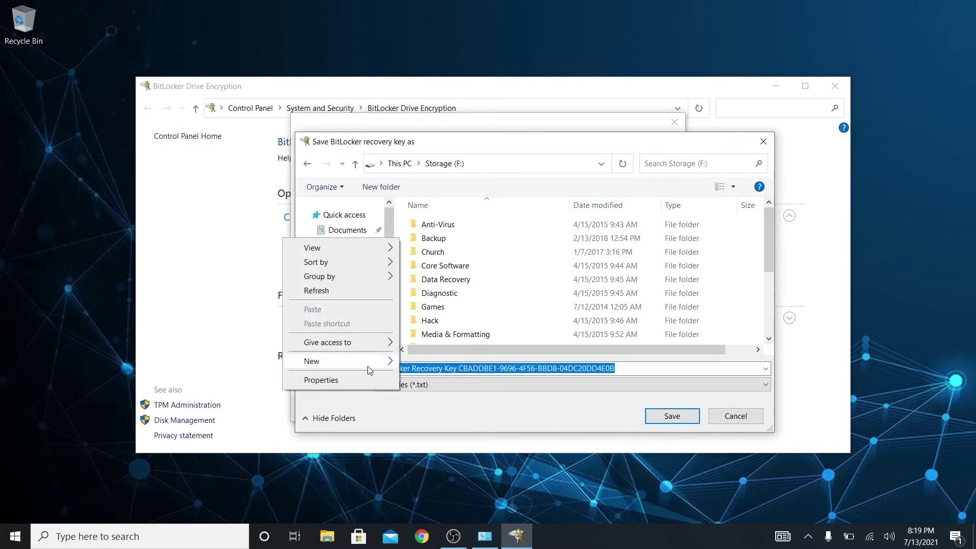
{"action": "mouse_move", "coordinate": [383, 365]}
{"action": "left_click", "coordinate": [226, 369]}
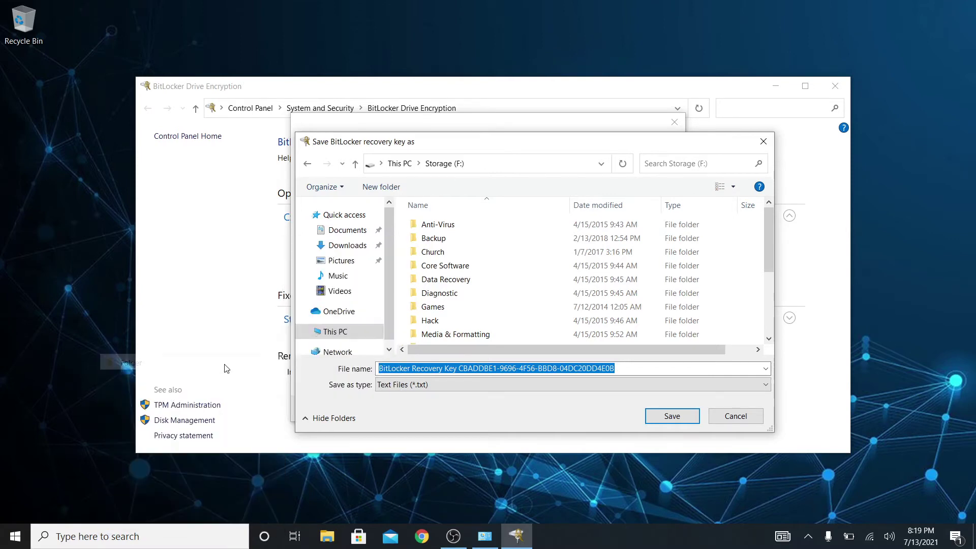
{"action": "type", "text": "Bitlocker"}
{"action": "key", "text": "Return"}
{"action": "key", "text": "Return"}
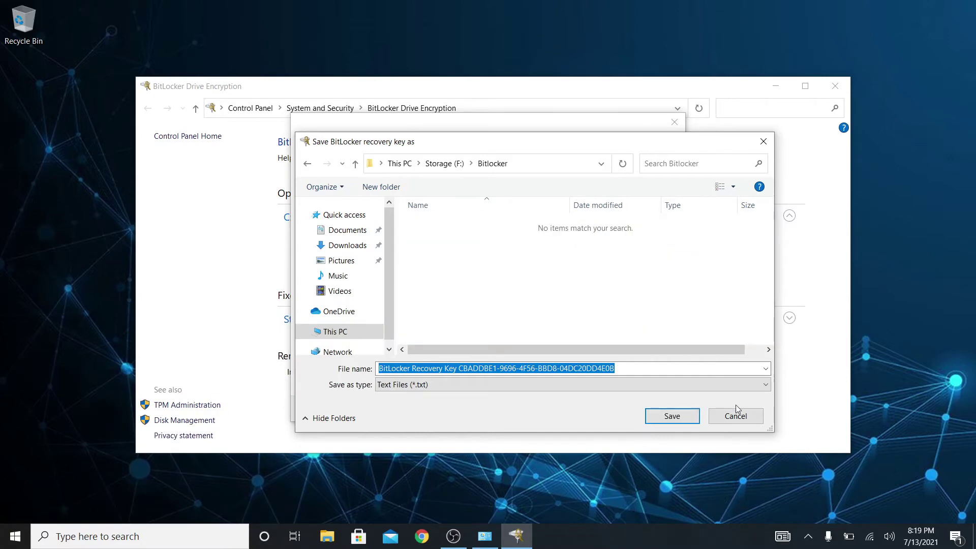
{"action": "left_click", "coordinate": [680, 417]}
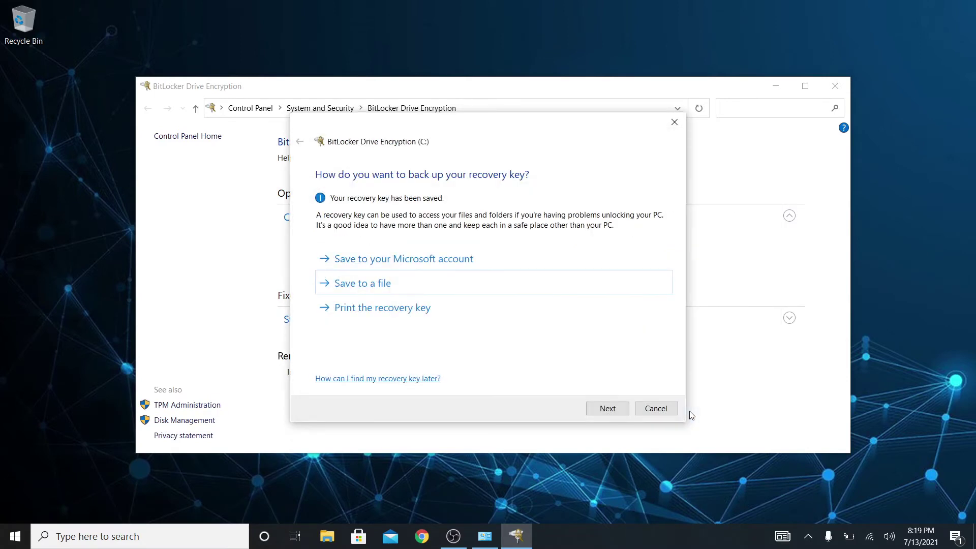
Continue the wizard and select 'Encrypt entire drive' for C:
{"action": "left_click", "coordinate": [597, 412]}
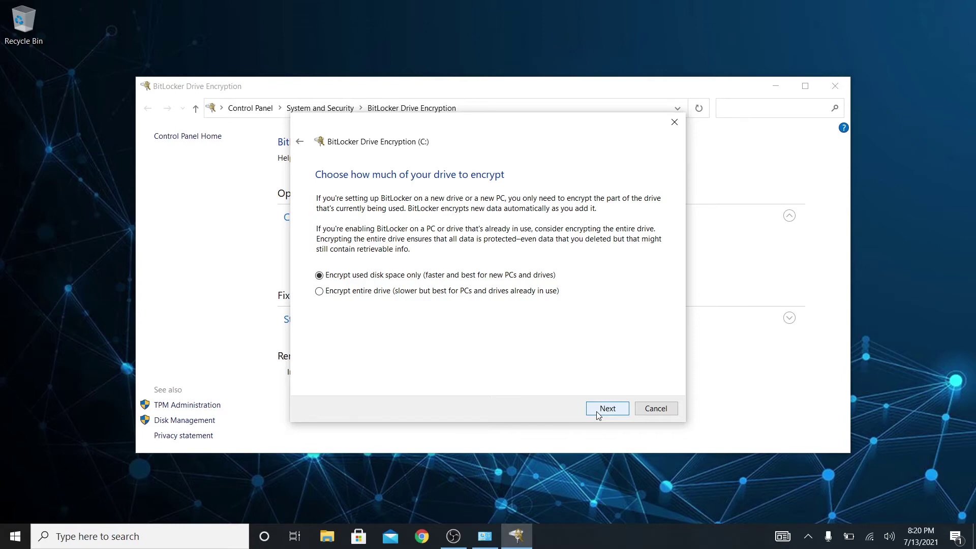
{"action": "left_click", "coordinate": [319, 291]}
Advance to the encryption mode page, where New encryption mode (XTS-AES) is selected
{"action": "left_click", "coordinate": [624, 413]}
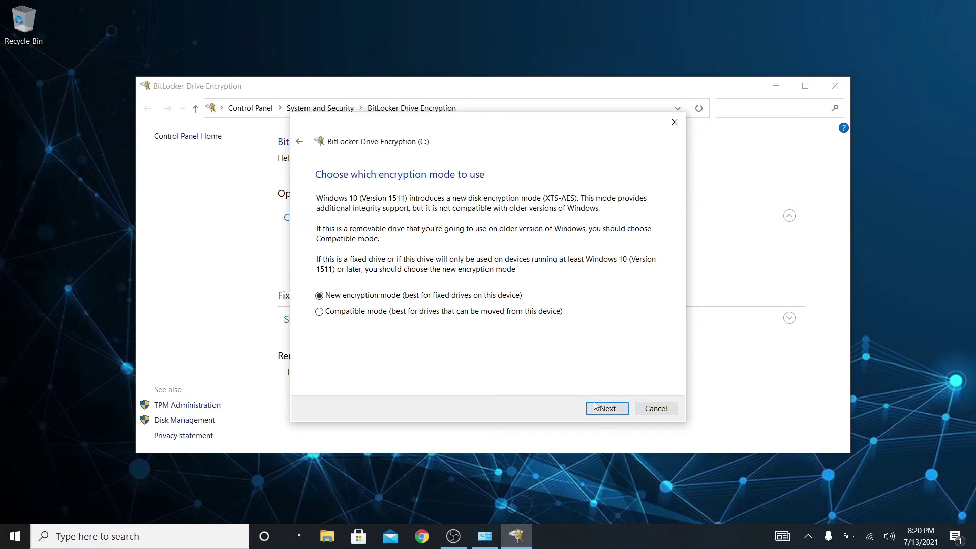
Keep New encryption mode and start encrypting C: without the BitLocker system check
{"action": "left_click", "coordinate": [599, 410]}
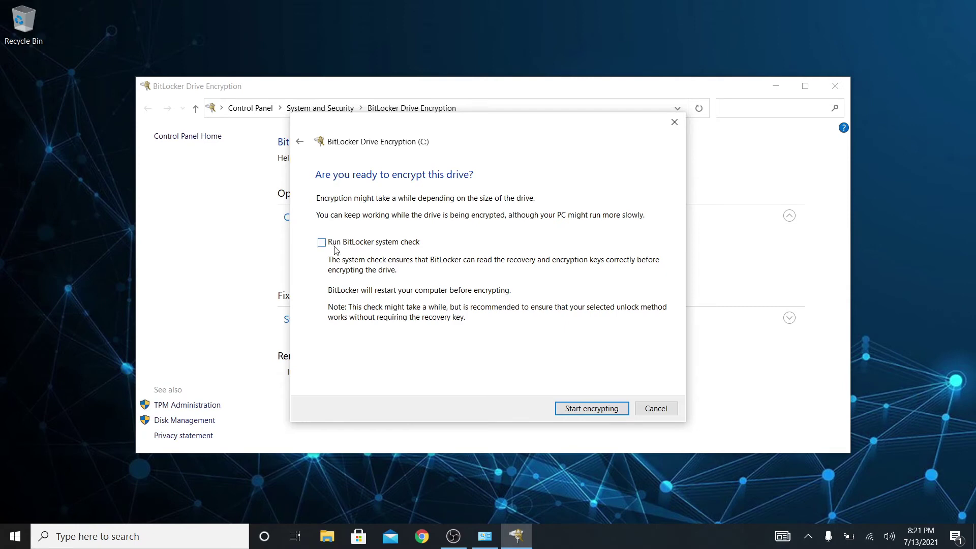
{"action": "left_click", "coordinate": [576, 416]}
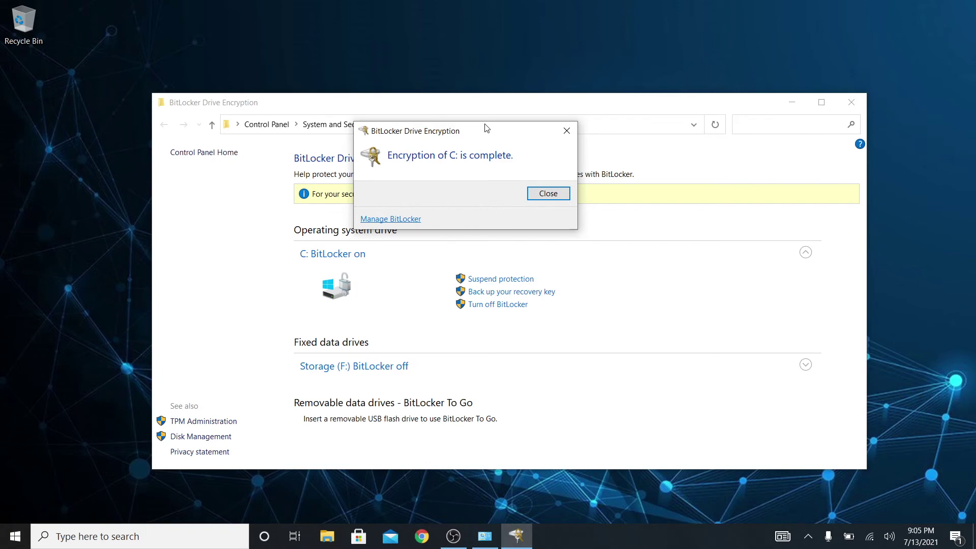
Close the 'Encryption of C: is complete' message once encryption finishes
{"action": "left_click", "coordinate": [542, 195]}
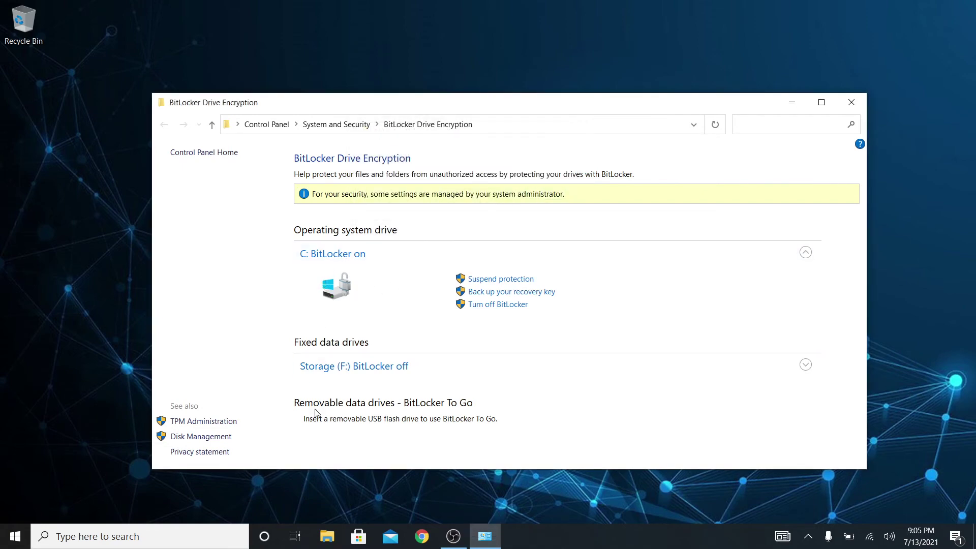
Open This PC in File Explorer to view the locked Local Disk (C:) beside Storage (F:)
{"action": "left_click", "coordinate": [326, 534]}
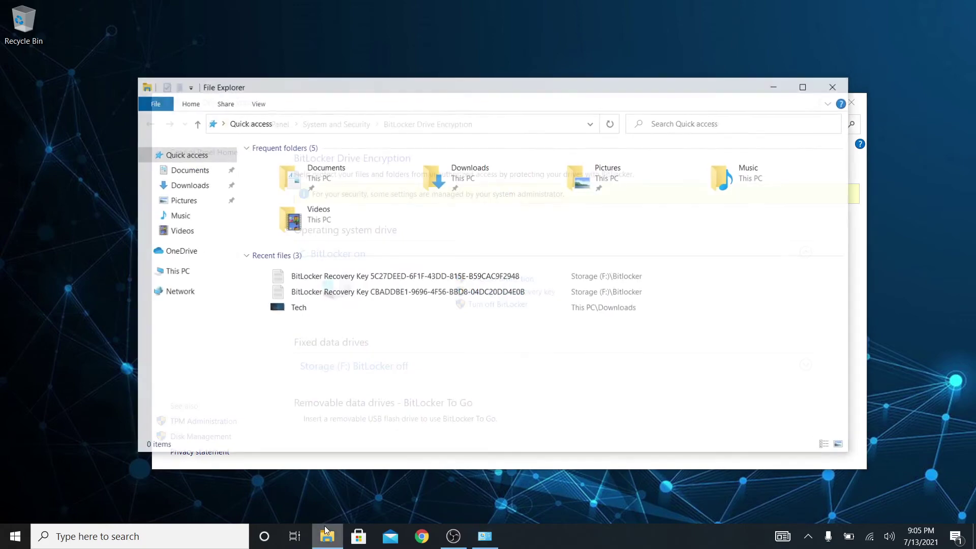
{"action": "right_click", "coordinate": [181, 273]}
{"action": "left_click", "coordinate": [197, 272]}
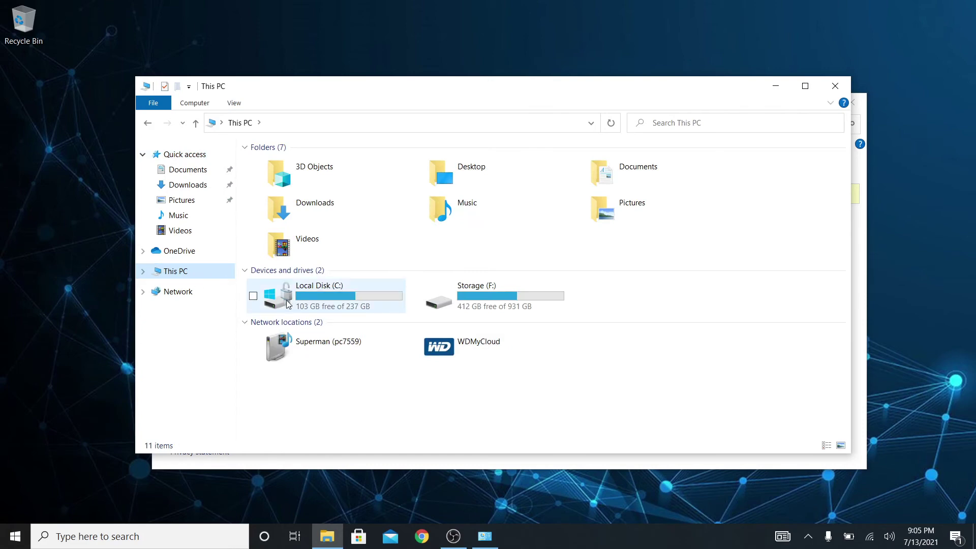
{"action": "mouse_move", "coordinate": [287, 304]}
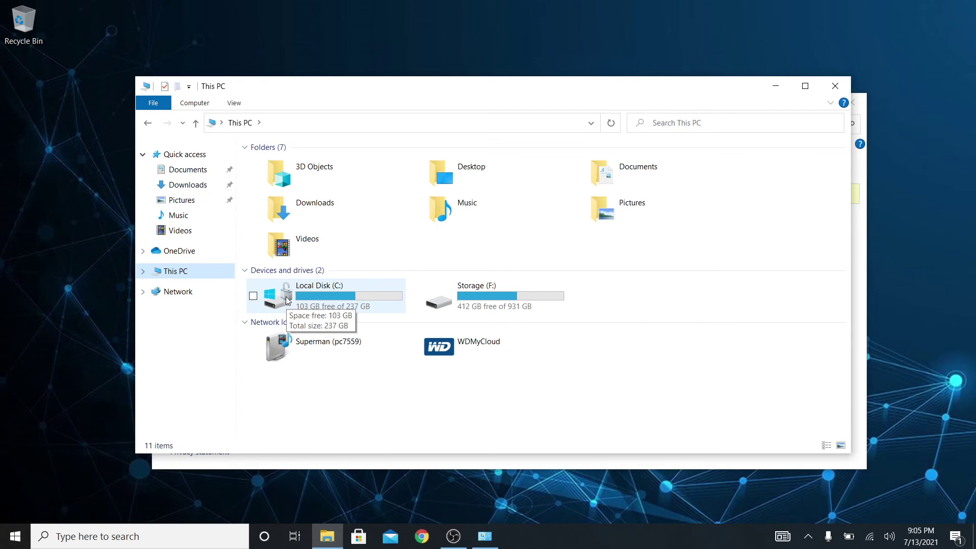
Reopen File Explorer and open the newest BitLocker Recovery Key file from Recent files
{"action": "left_click", "coordinate": [837, 87]}
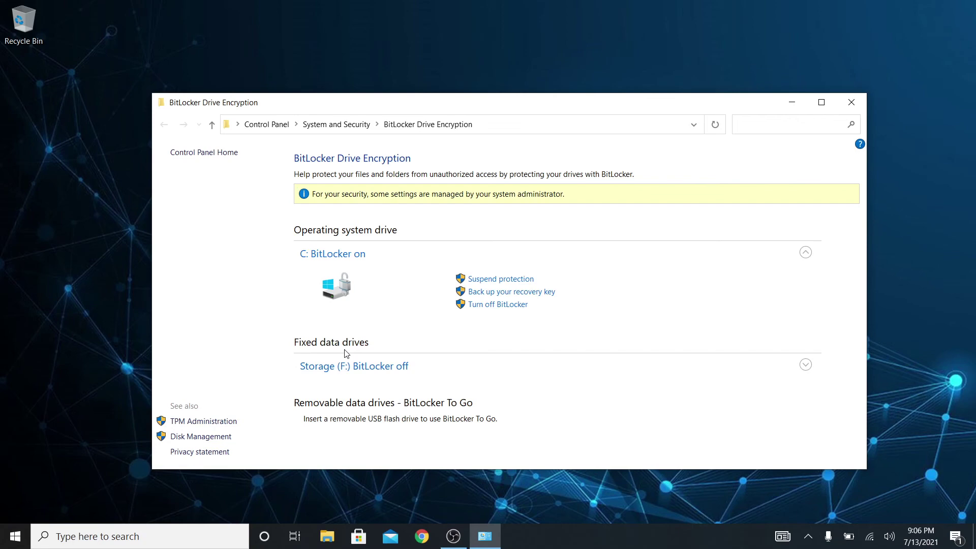
{"action": "left_click", "coordinate": [326, 538]}
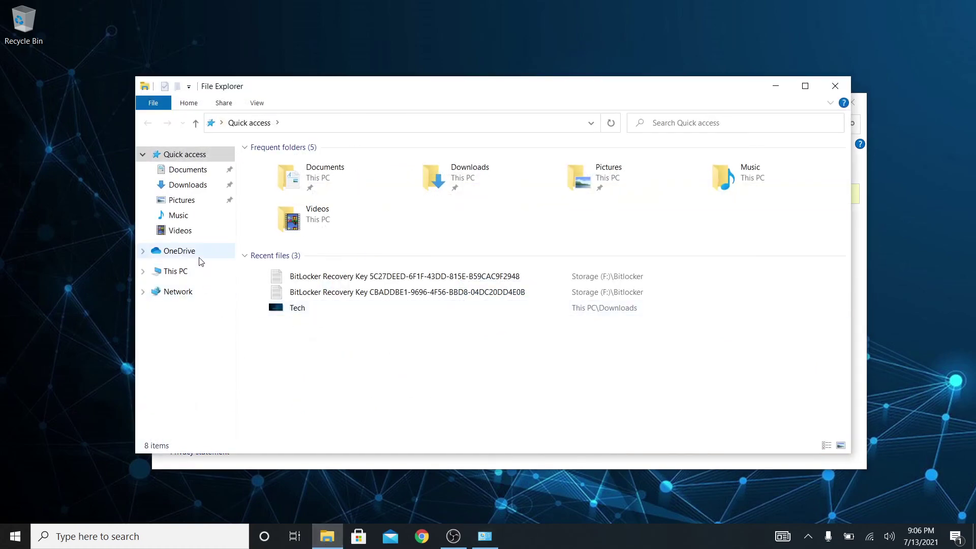
{"action": "double_click", "coordinate": [329, 276]}
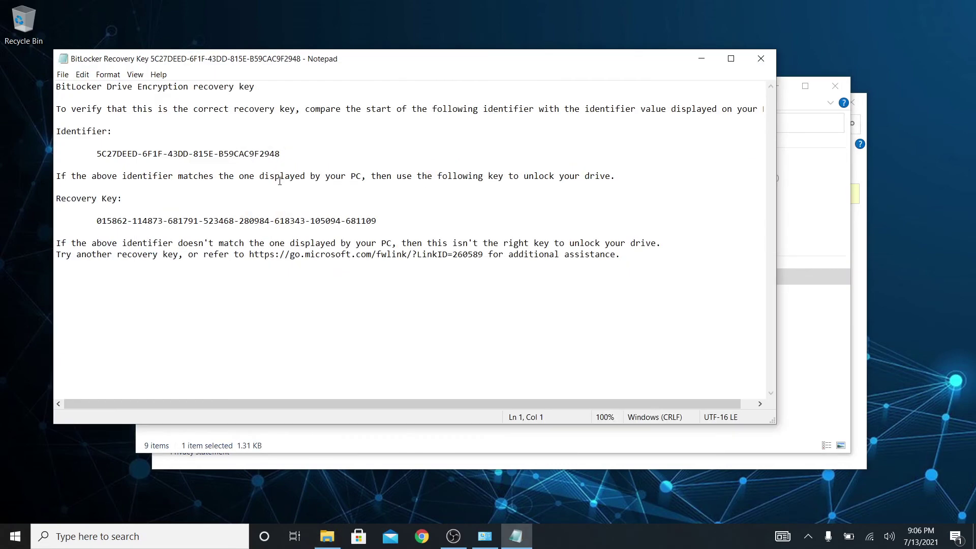
Highlight the Identifier and Recovery Key values in Notepad, then close the key file
{"action": "left_click_drag", "start_coordinate": [280, 153], "coordinate": [97, 155]}
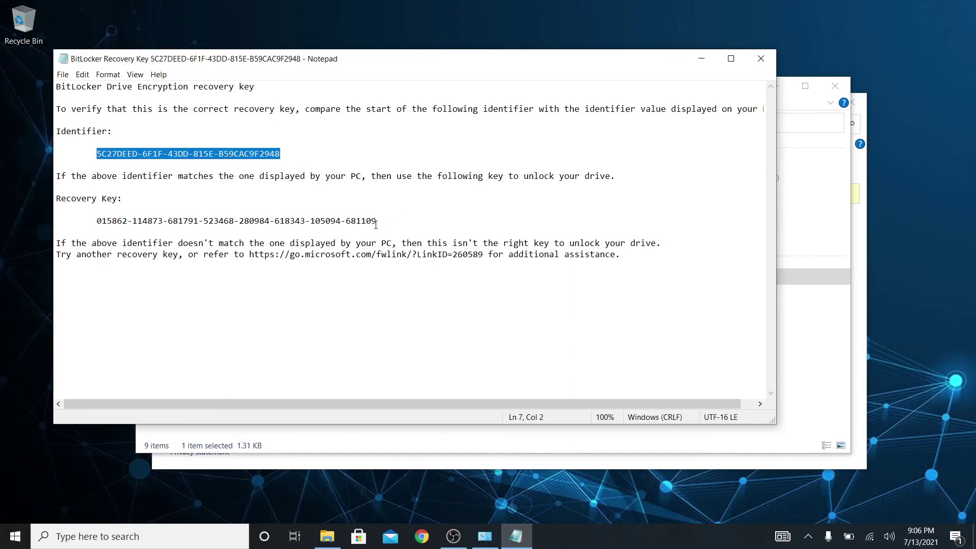
{"action": "left_click_drag", "start_coordinate": [379, 221], "coordinate": [94, 221]}
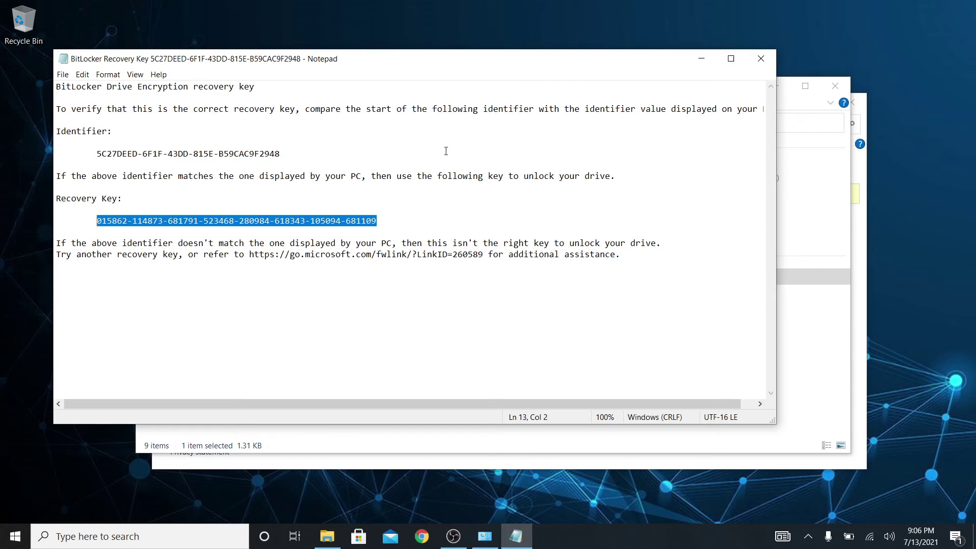
{"action": "left_click", "coordinate": [761, 59]}
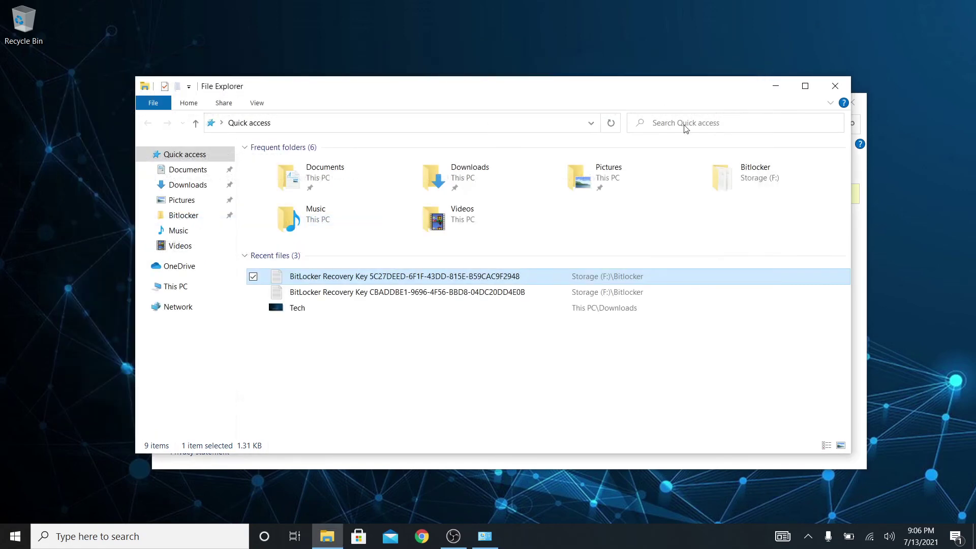
Close File Explorer to reveal the BitLocker Control Panel page with C: on
{"action": "left_click", "coordinate": [836, 86]}
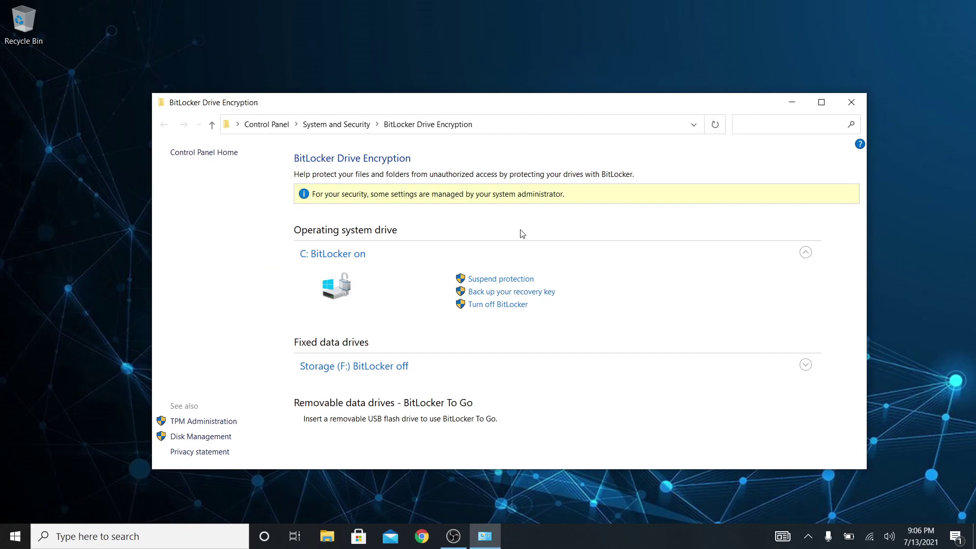